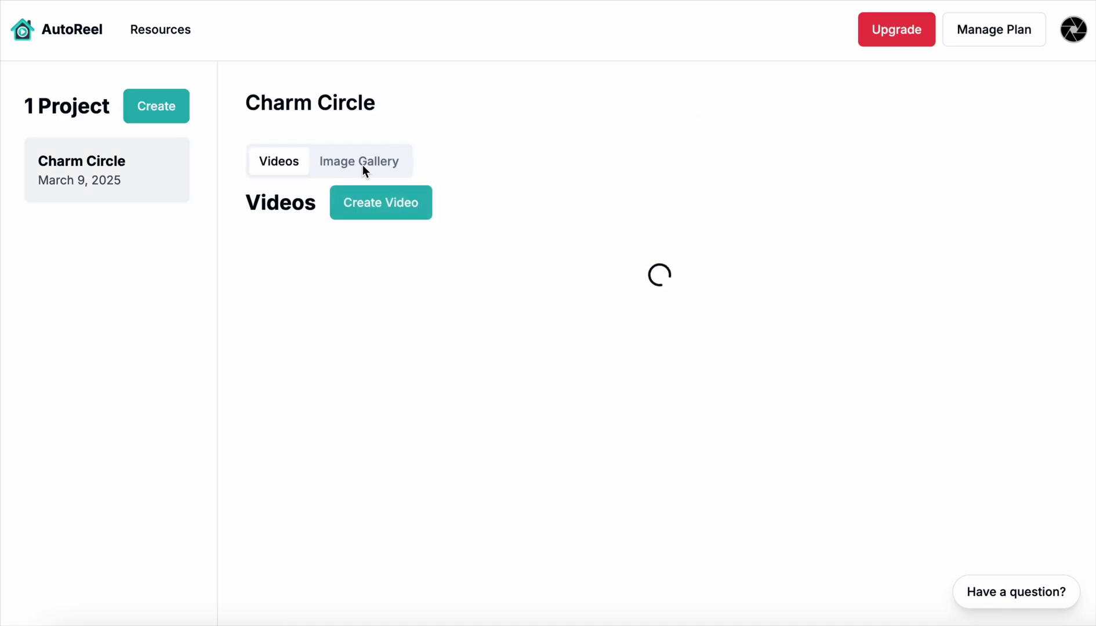
Upload the five house photos to the Charm Circle Image Gallery
{"action": "left_click", "coordinate": [363, 164]}
{"action": "left_click", "coordinate": [275, 160]}
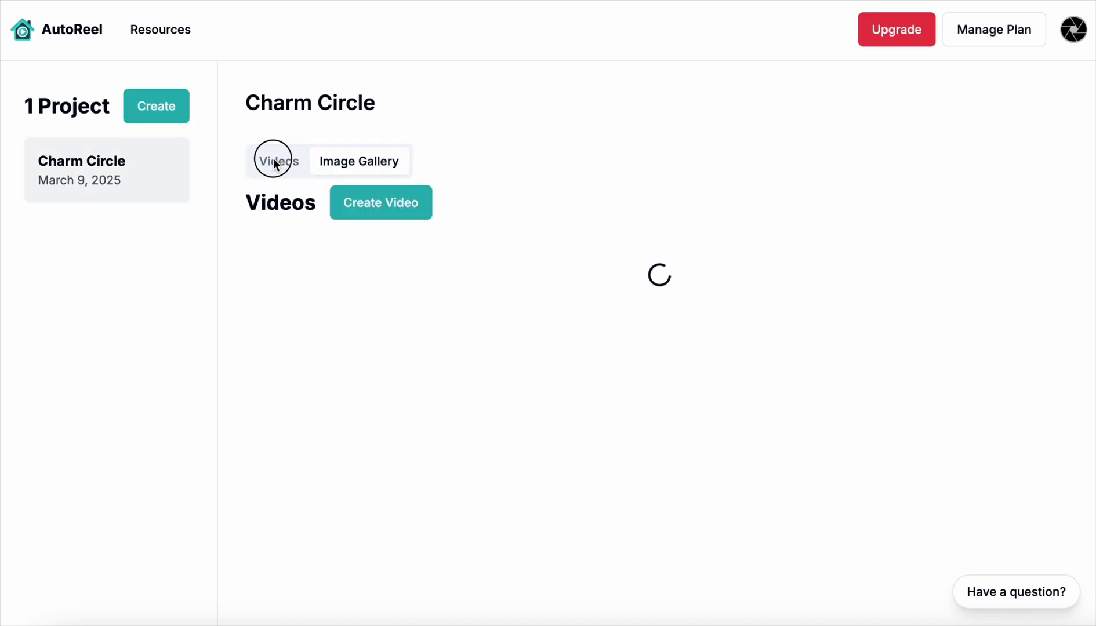
{"action": "left_click", "coordinate": [343, 163]}
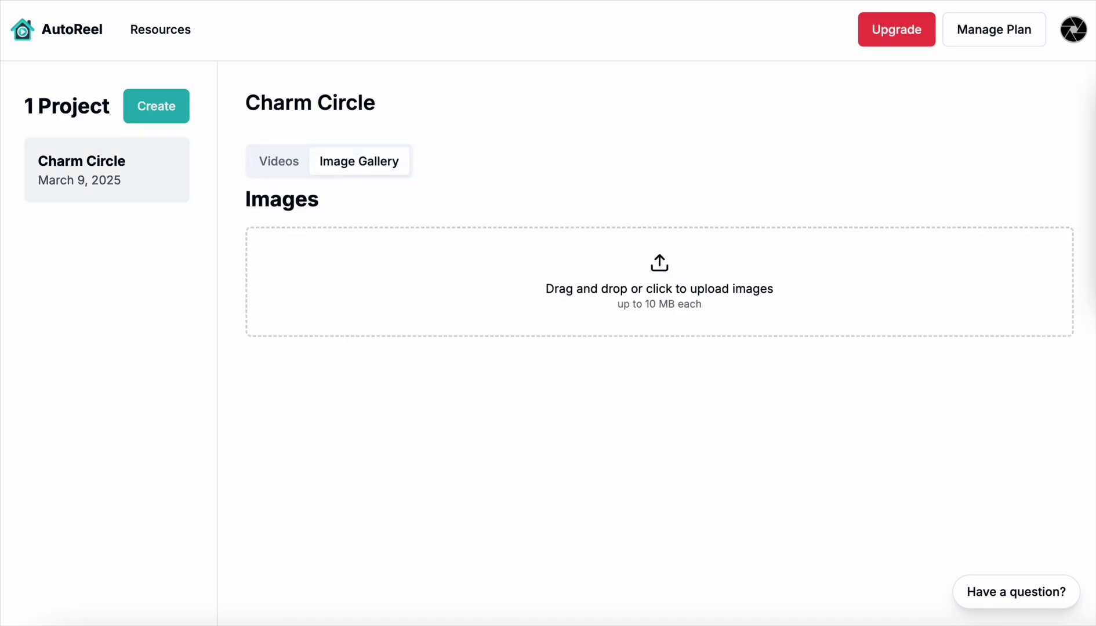
{"action": "left_click_drag", "start_coordinate": [1092, 290], "coordinate": [773, 290]}
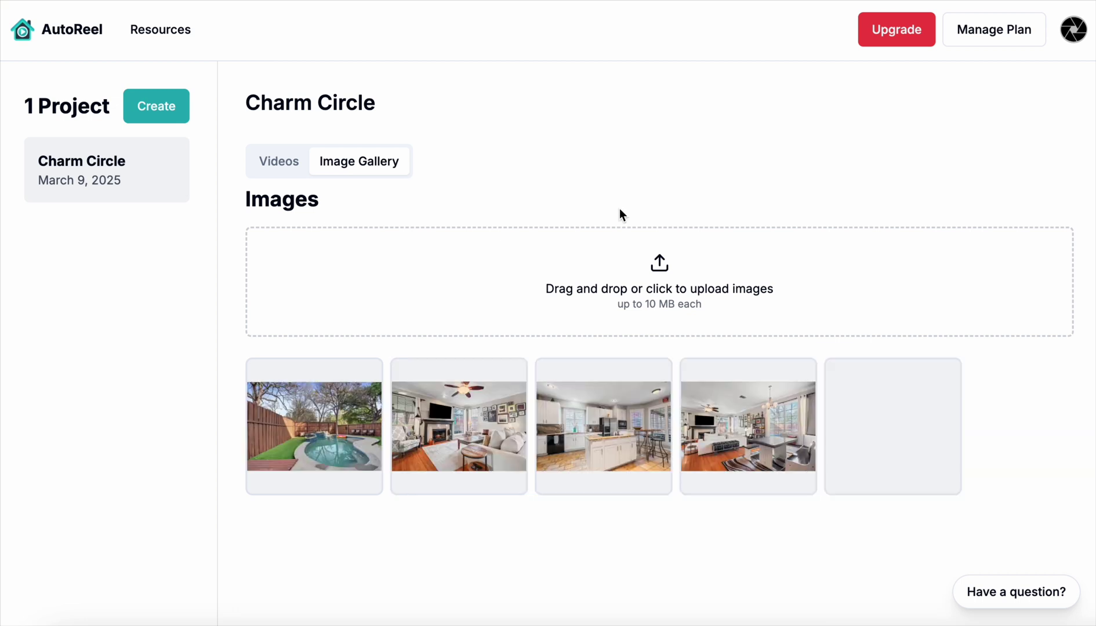
Create a new video from the living room, fireplace room, kitchen, bedroom and pool photos, in that order
{"action": "left_click", "coordinate": [285, 160]}
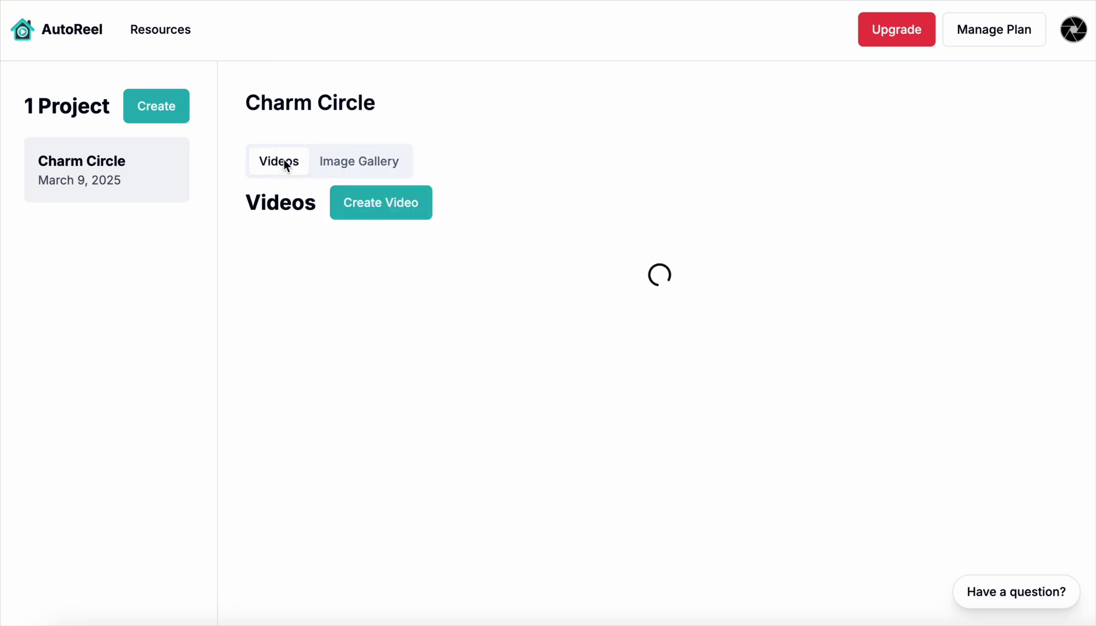
{"action": "left_click", "coordinate": [377, 208]}
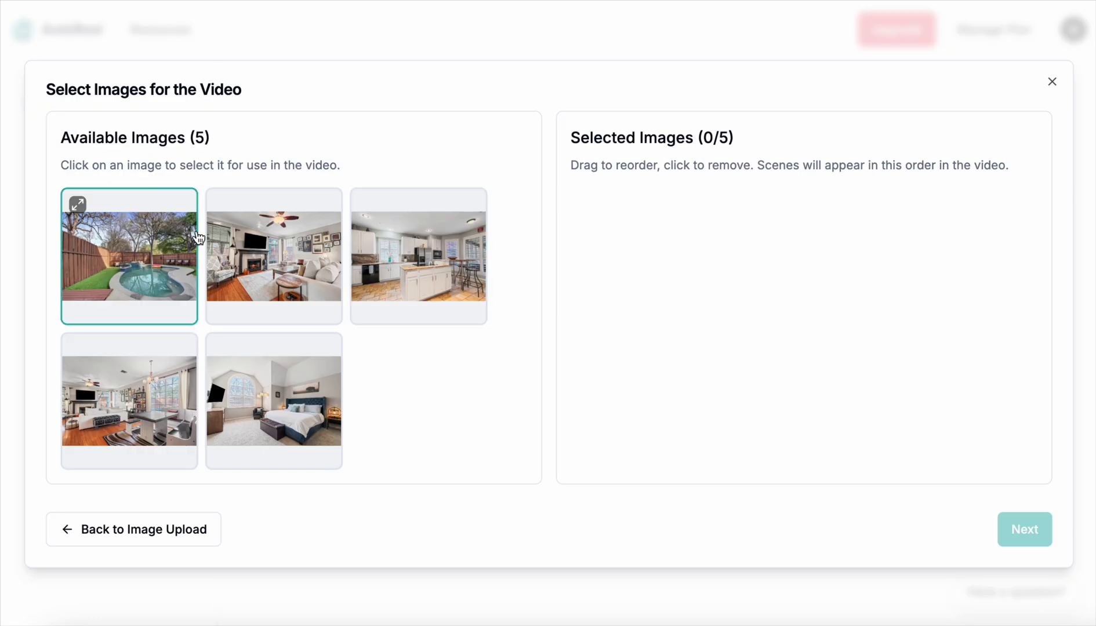
{"action": "left_click", "coordinate": [153, 402]}
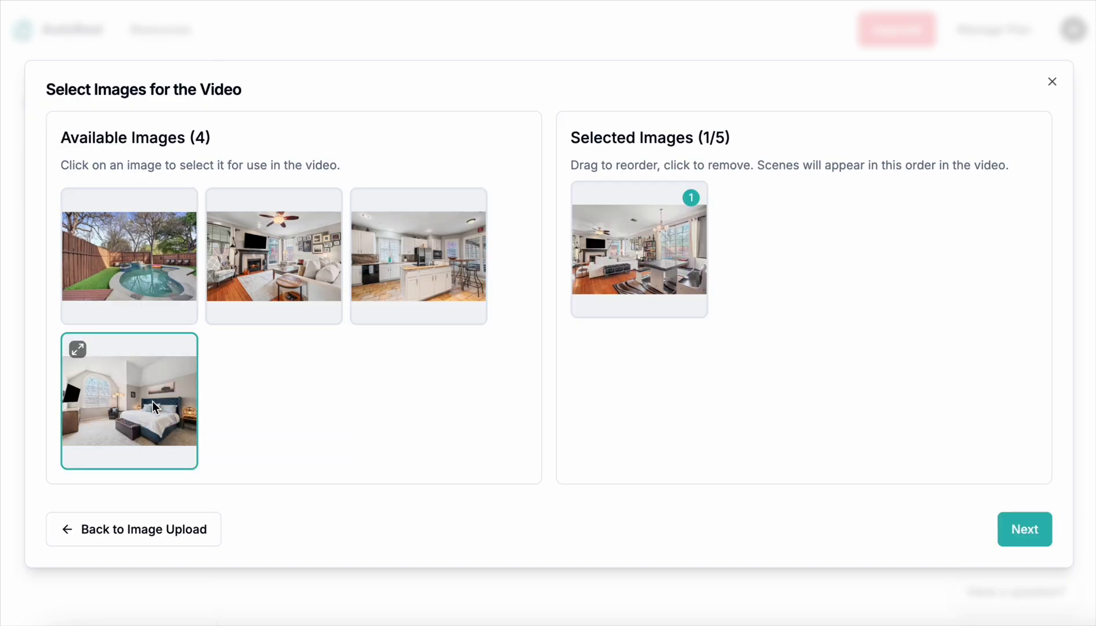
{"action": "left_click", "coordinate": [266, 289]}
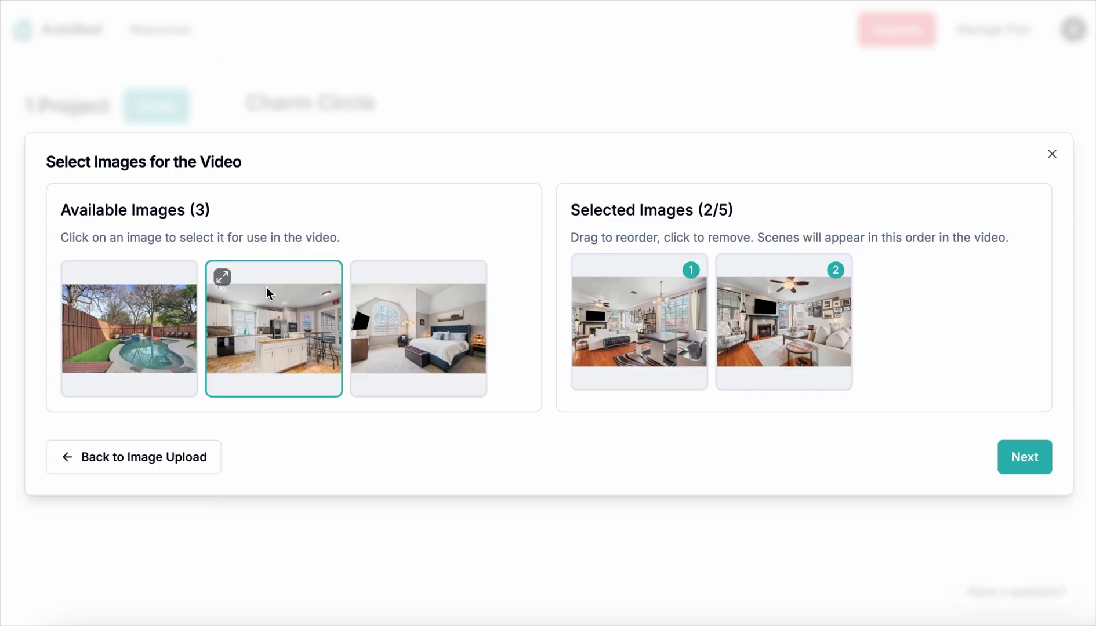
{"action": "left_click", "coordinate": [306, 314]}
{"action": "left_click", "coordinate": [244, 327]}
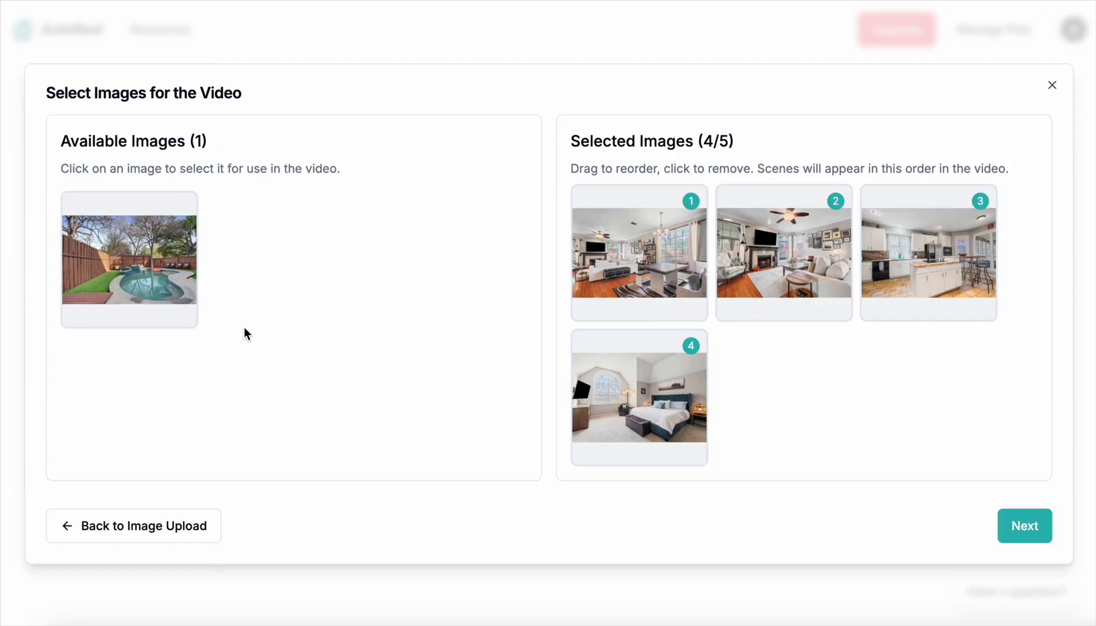
{"action": "left_click", "coordinate": [135, 280]}
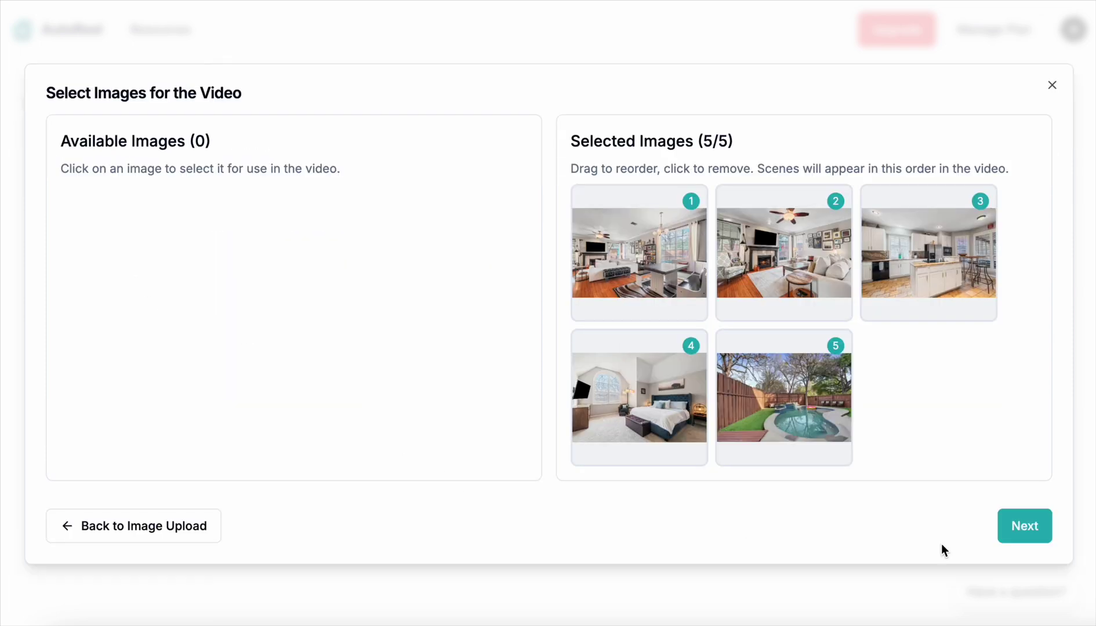
{"action": "left_click", "coordinate": [1023, 524]}
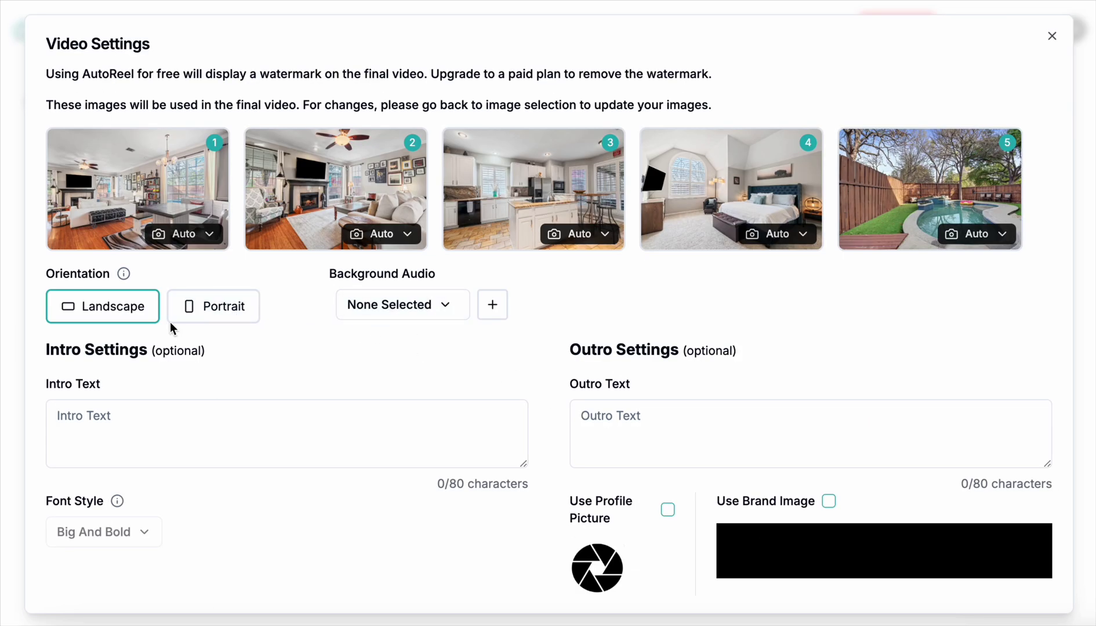
Keep Landscape orientation and choose Tropical House Funny Dance as the background audio
{"action": "left_click", "coordinate": [130, 309]}
{"action": "left_click", "coordinate": [381, 305]}
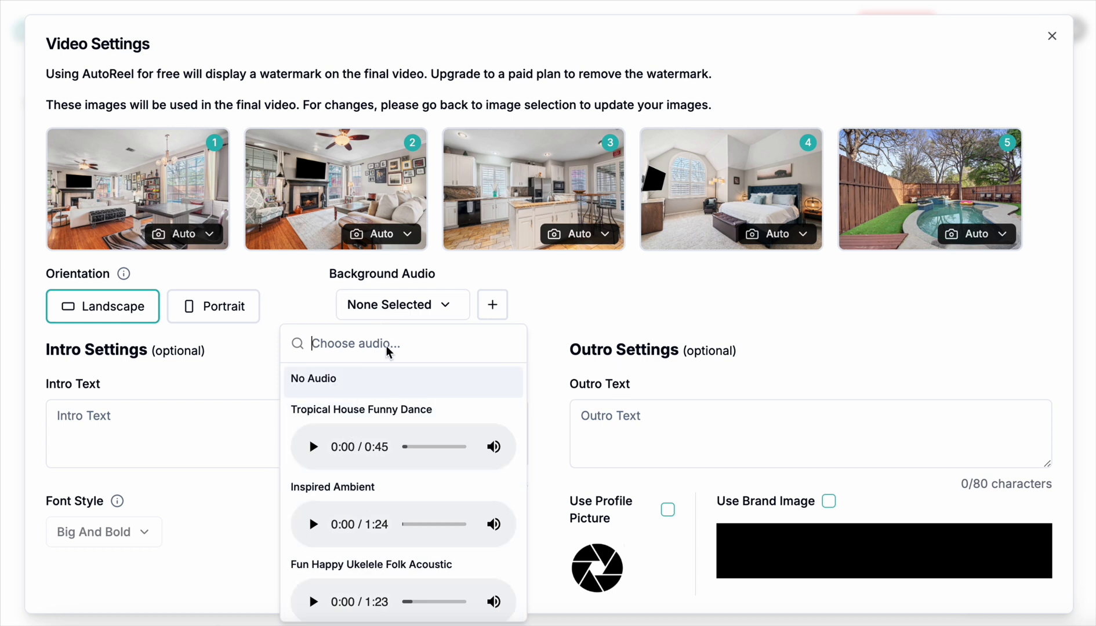
{"action": "left_click", "coordinate": [409, 306]}
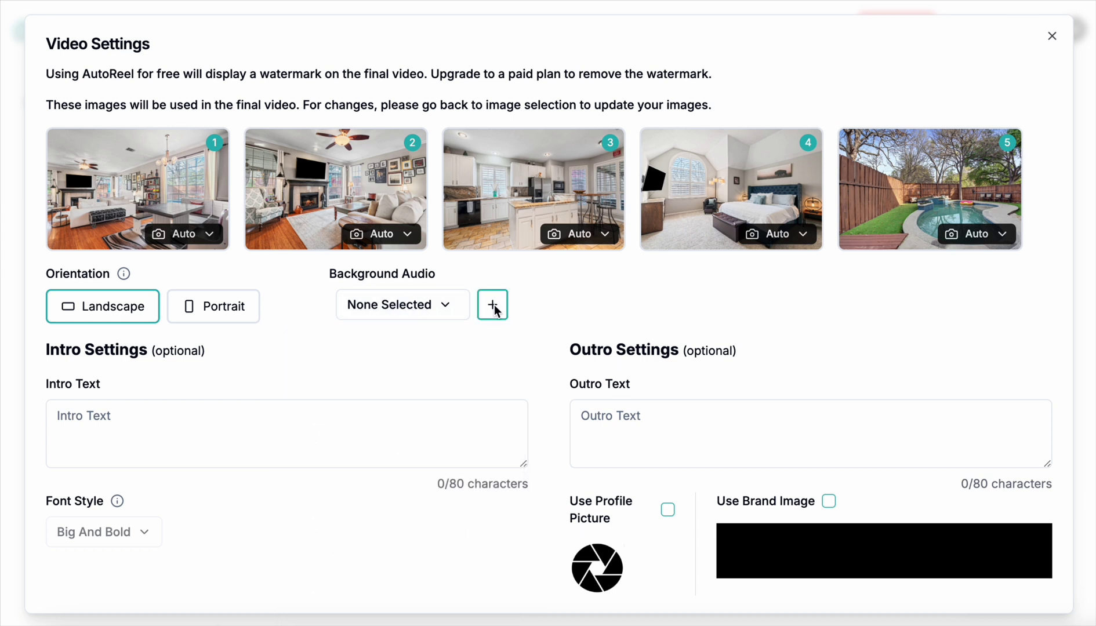
{"action": "left_click", "coordinate": [413, 308]}
{"action": "left_click", "coordinate": [413, 308]}
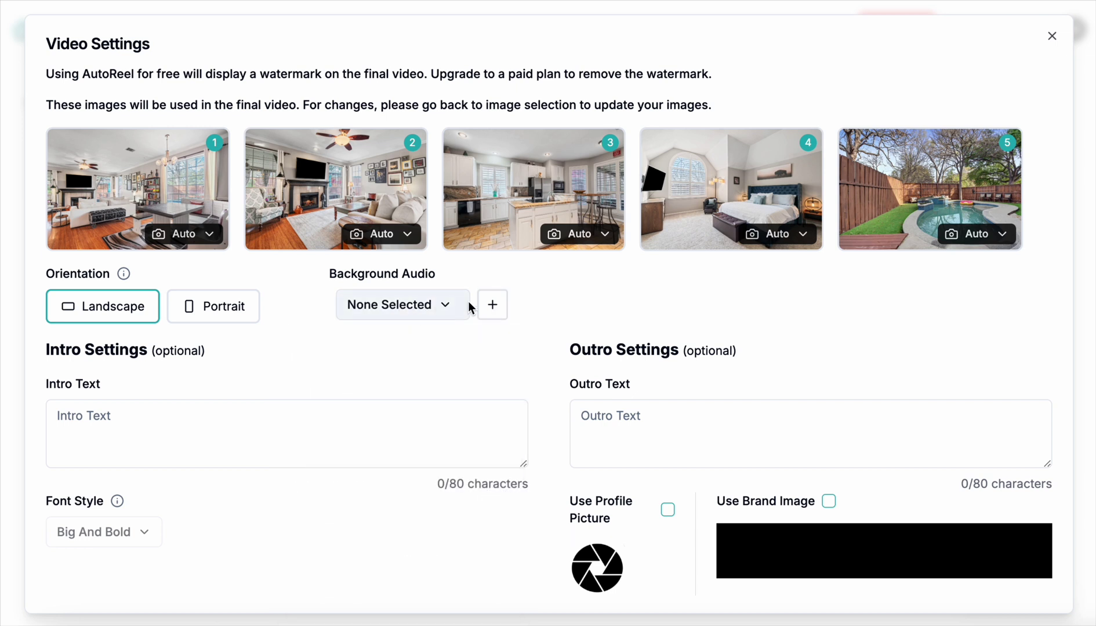
{"action": "left_click", "coordinate": [493, 306]}
{"action": "left_click", "coordinate": [429, 306]}
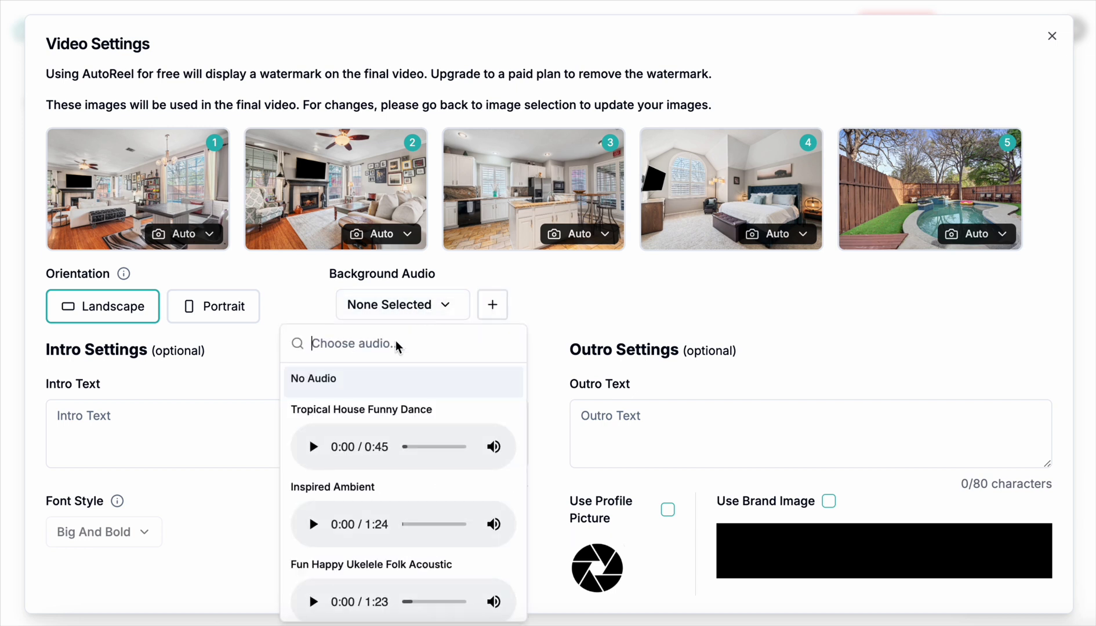
{"action": "left_click", "coordinate": [314, 447]}
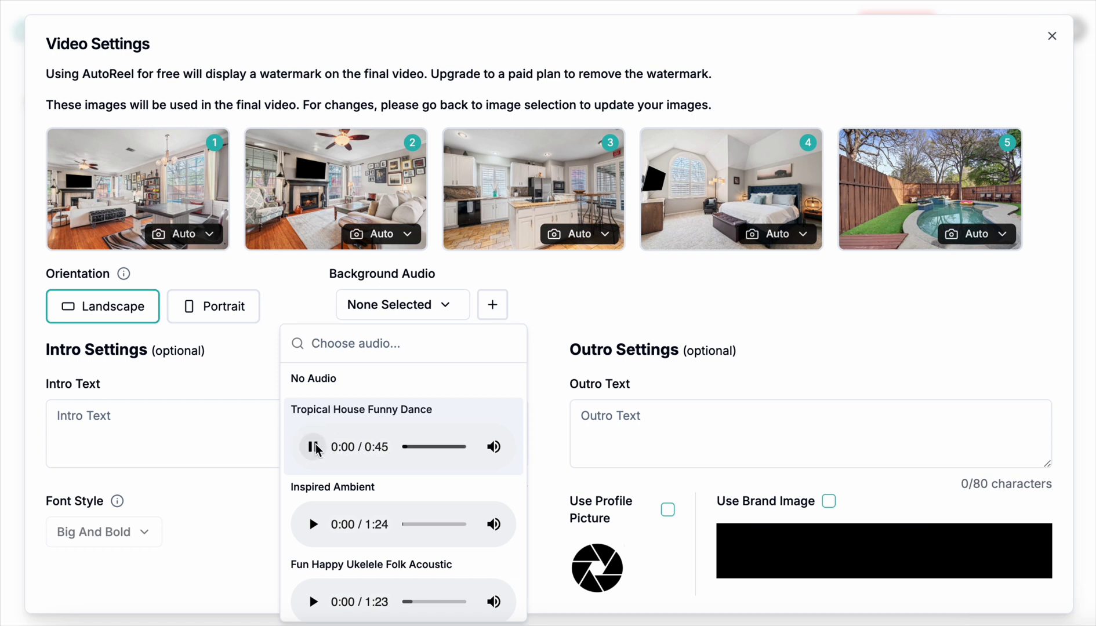
{"action": "left_click", "coordinate": [436, 413]}
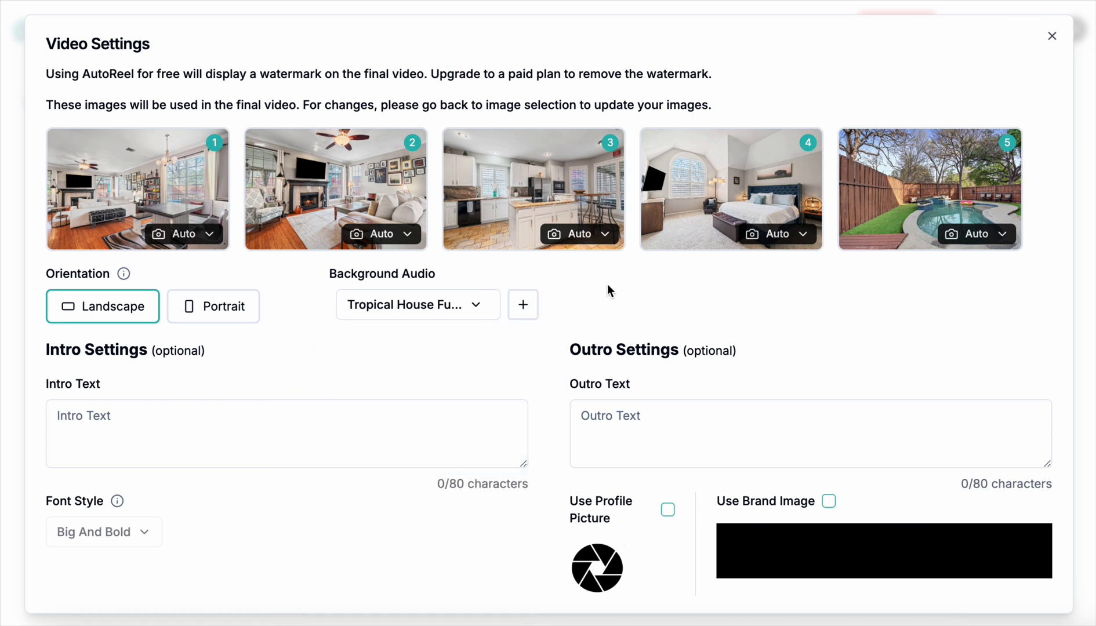
{"action": "left_click", "coordinate": [342, 441]}
Set the intro font style to Minimal And Simple
{"action": "left_click", "coordinate": [636, 446]}
{"action": "left_click", "coordinate": [104, 536]}
{"action": "left_click", "coordinate": [156, 430]}
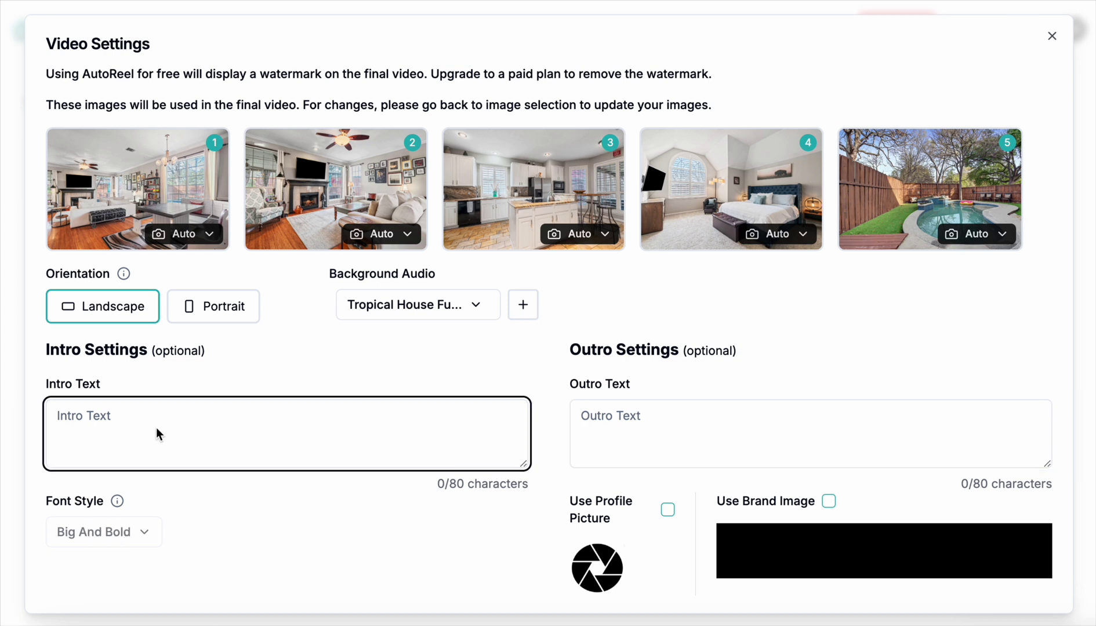
{"action": "type", "text": "Intro t"}
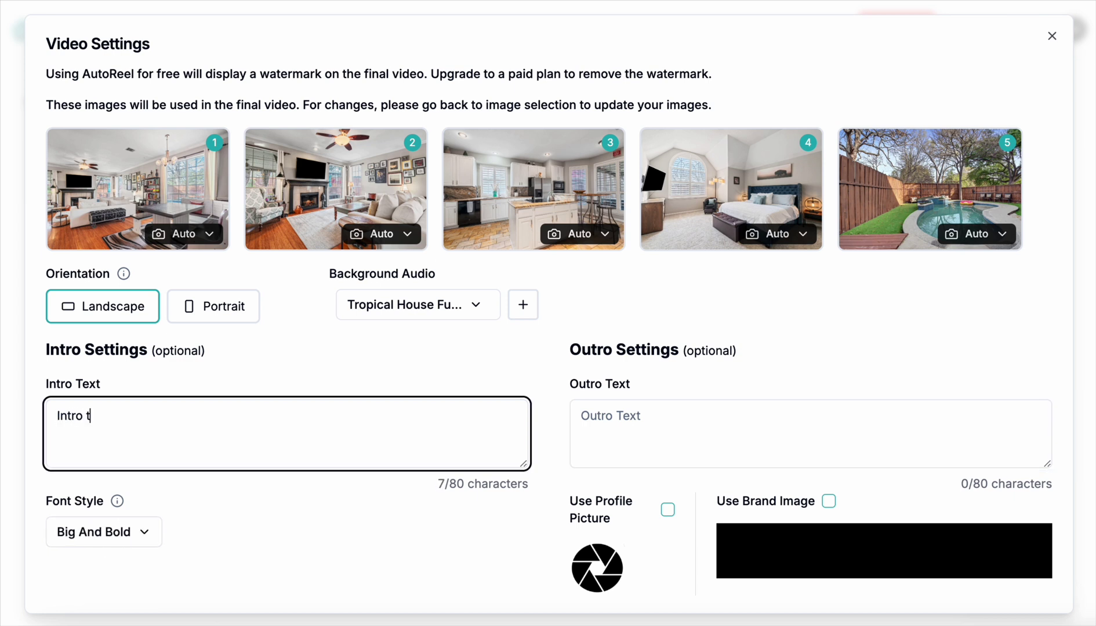
{"action": "type", "text": "ext"}
{"action": "left_click", "coordinate": [99, 530]}
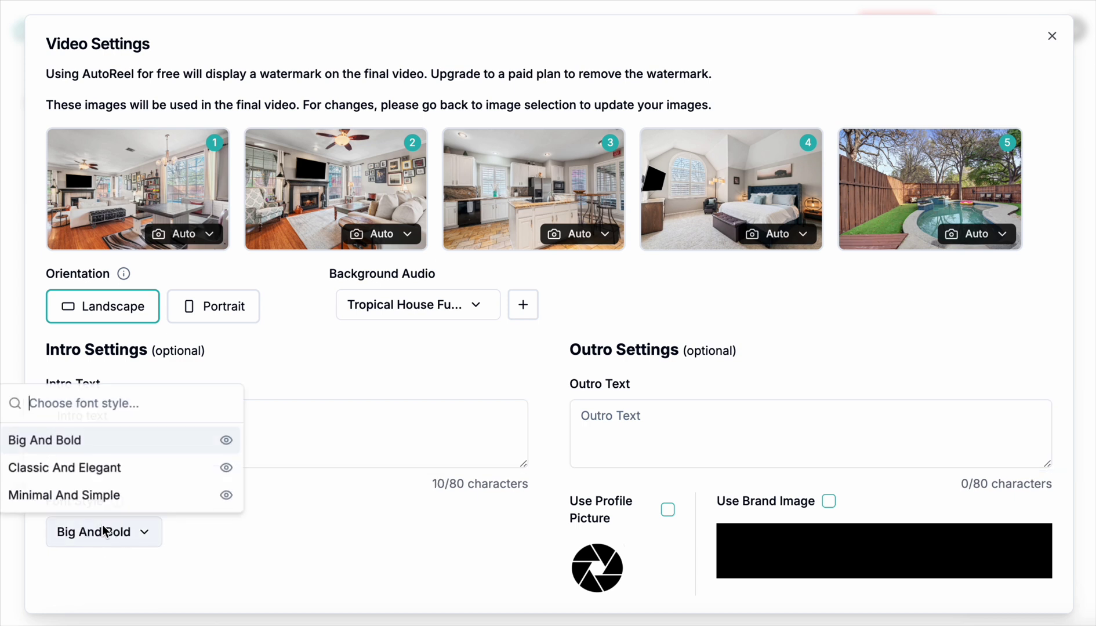
{"action": "left_click", "coordinate": [118, 478]}
{"action": "left_click", "coordinate": [115, 528]}
{"action": "left_click", "coordinate": [114, 496]}
Clear the intro text so it stays empty at 0/80 characters
{"action": "left_click", "coordinate": [316, 442]}
{"action": "key", "text": "ctrl+a"}
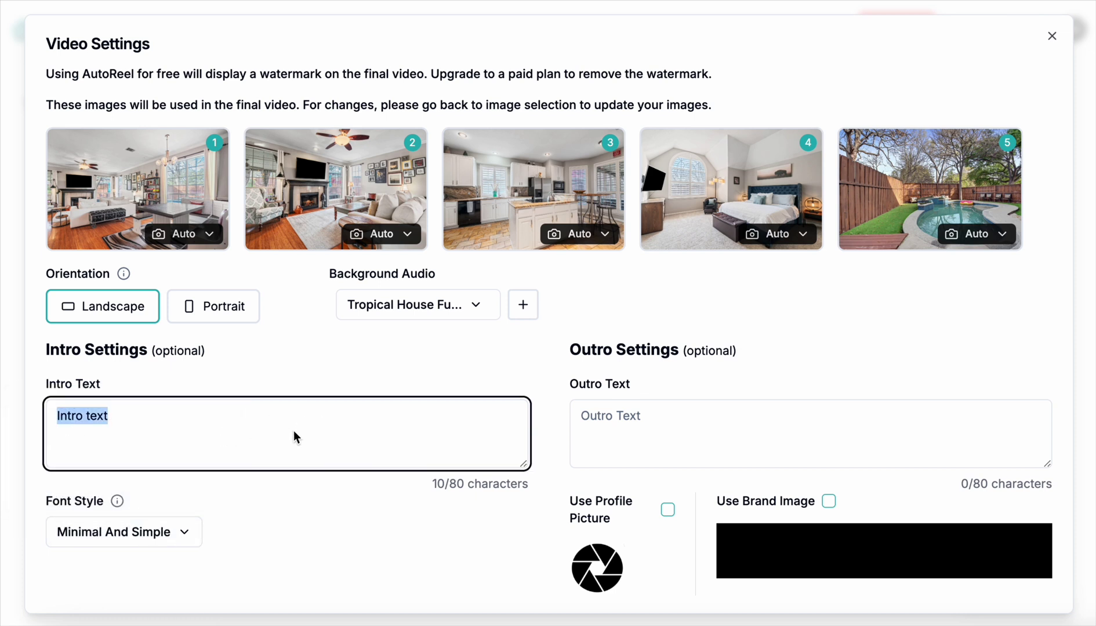
{"action": "type", "text": "A"}
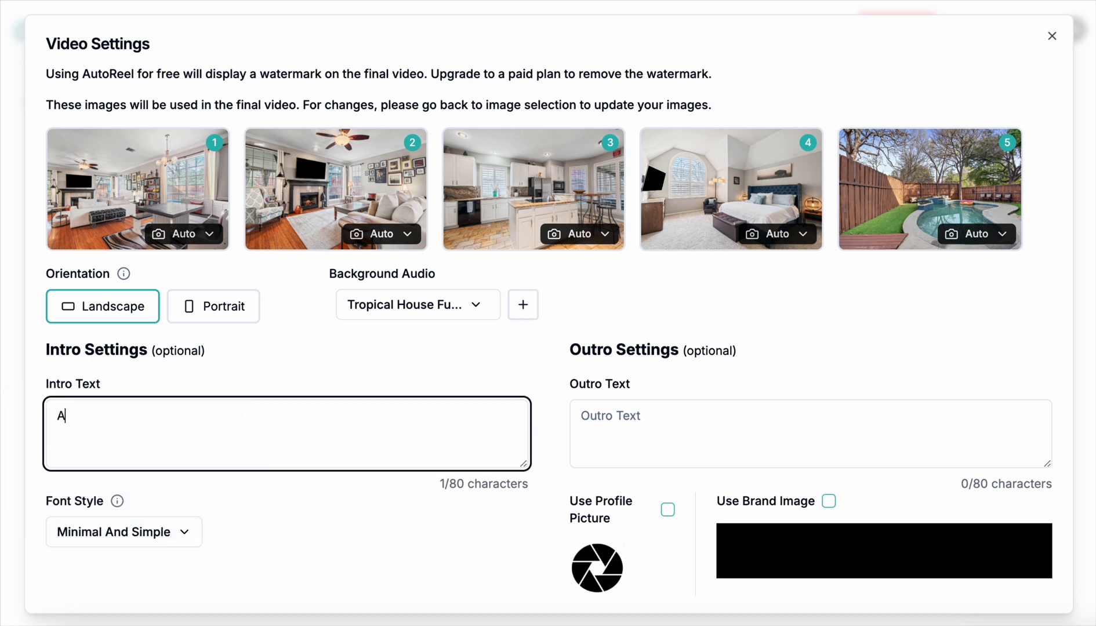
{"action": "type", "text": "utoReel"}
{"action": "key", "text": "ctrl+a"}
{"action": "key", "text": "BackSpace"}
{"action": "left_click", "coordinate": [598, 402]}
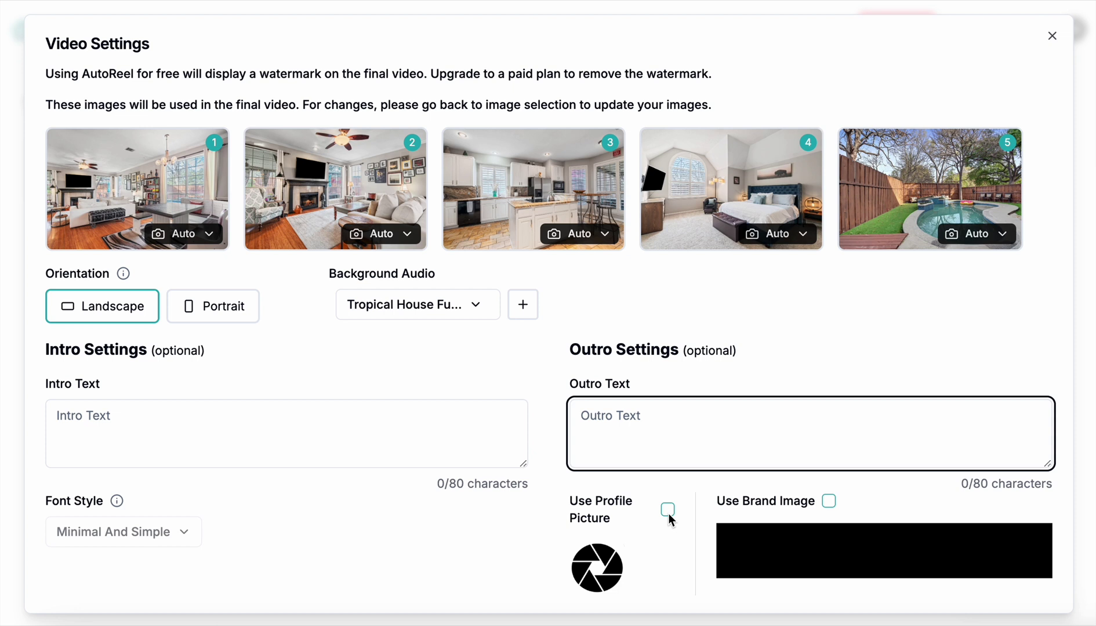
Enable Use Brand Image so the showingaustin logo appears in the outro
{"action": "left_click", "coordinate": [824, 503]}
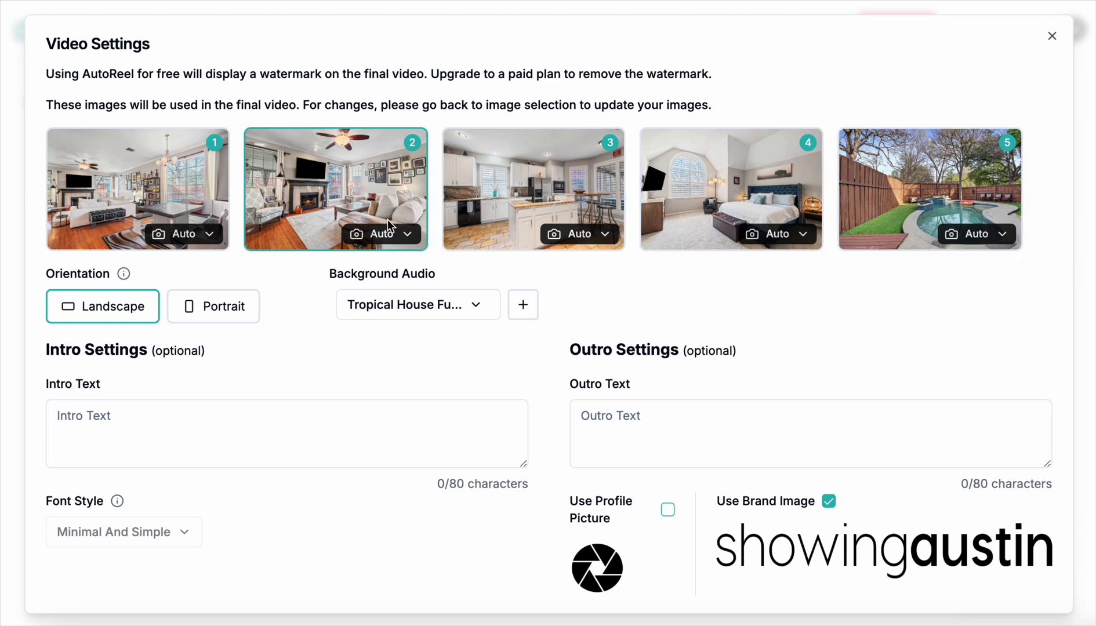
Preview the Push In and Push Out camera motions for the first photo
{"action": "left_click", "coordinate": [206, 233]}
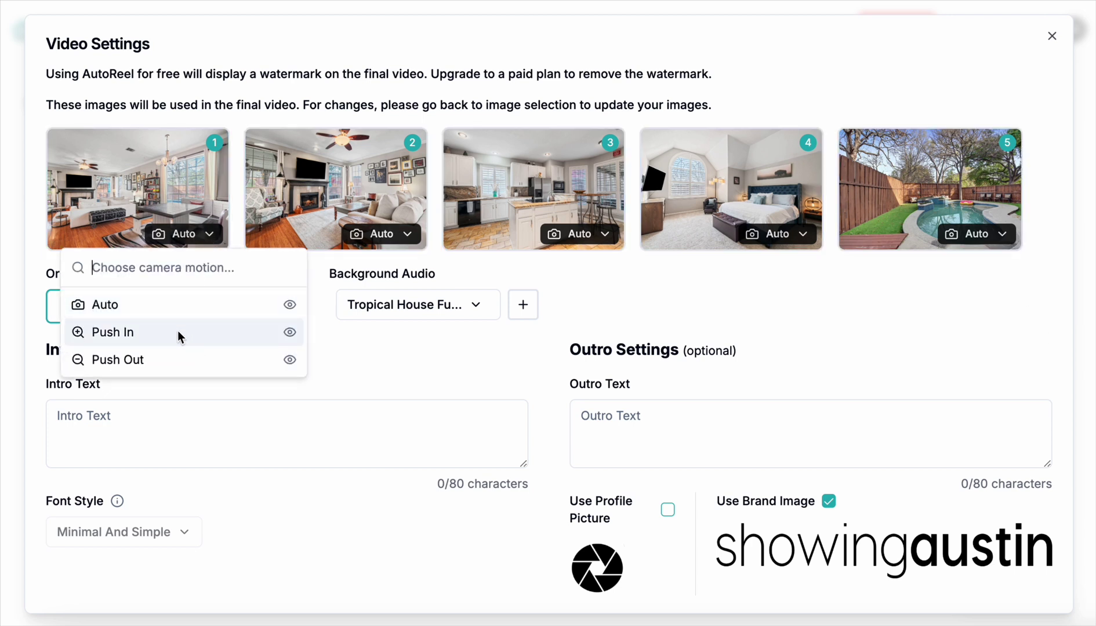
{"action": "mouse_move", "coordinate": [178, 332]}
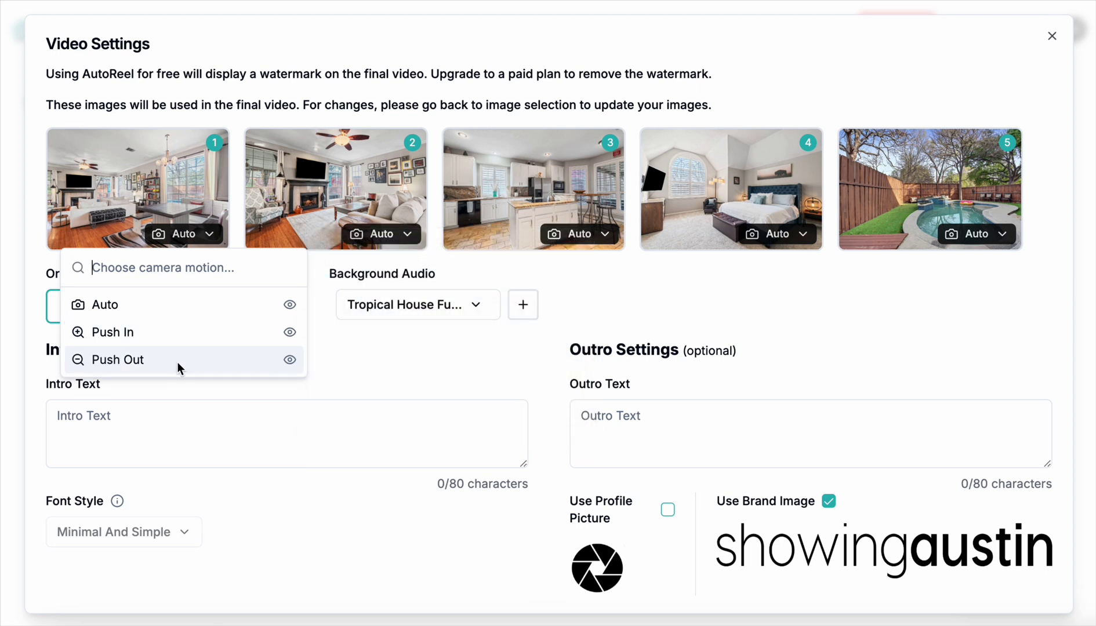
{"action": "mouse_move", "coordinate": [178, 362]}
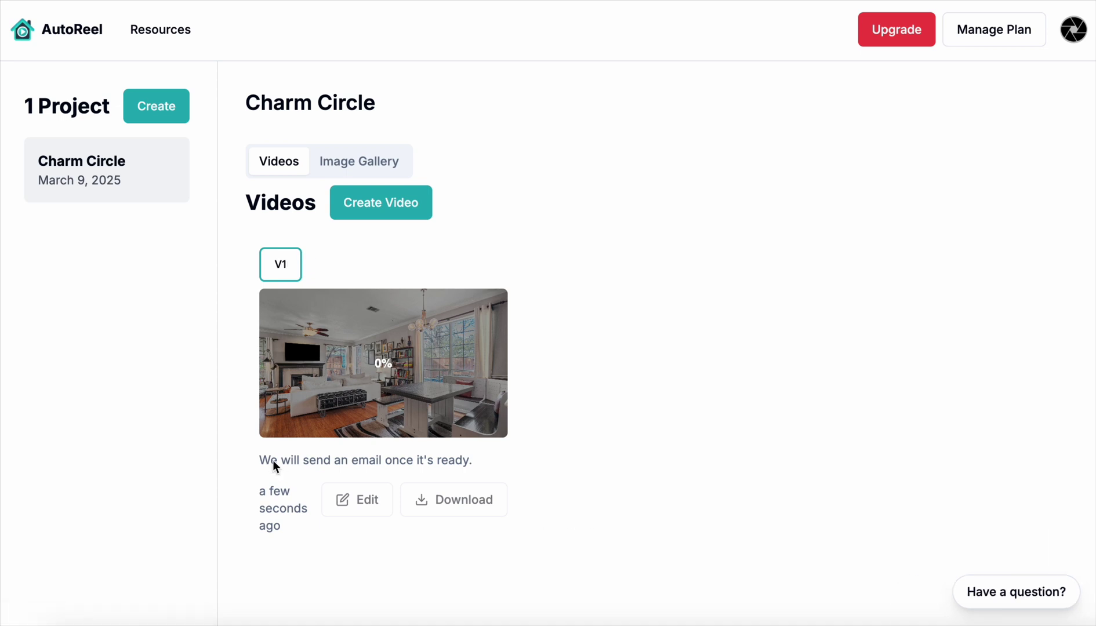
Wait for the Charm Circle video to render into a playable 0:19 watermarked clip
{"action": "left_click_drag", "start_coordinate": [261, 460], "coordinate": [479, 467]}
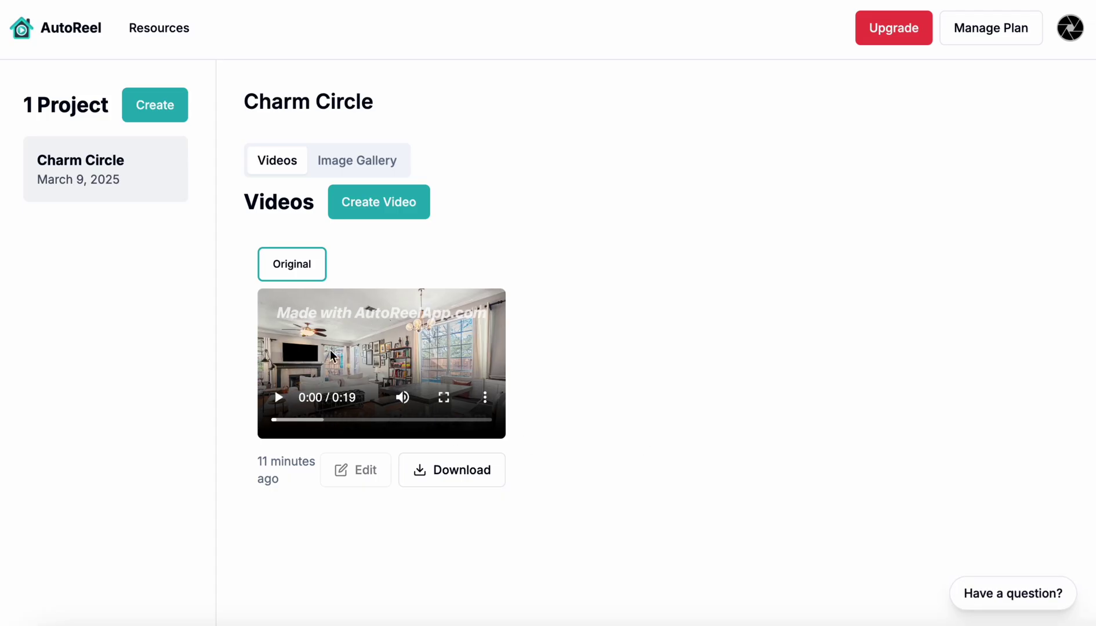
Play the finished Original Charm Circle video through to the backyard pool
{"action": "left_click", "coordinate": [279, 399]}
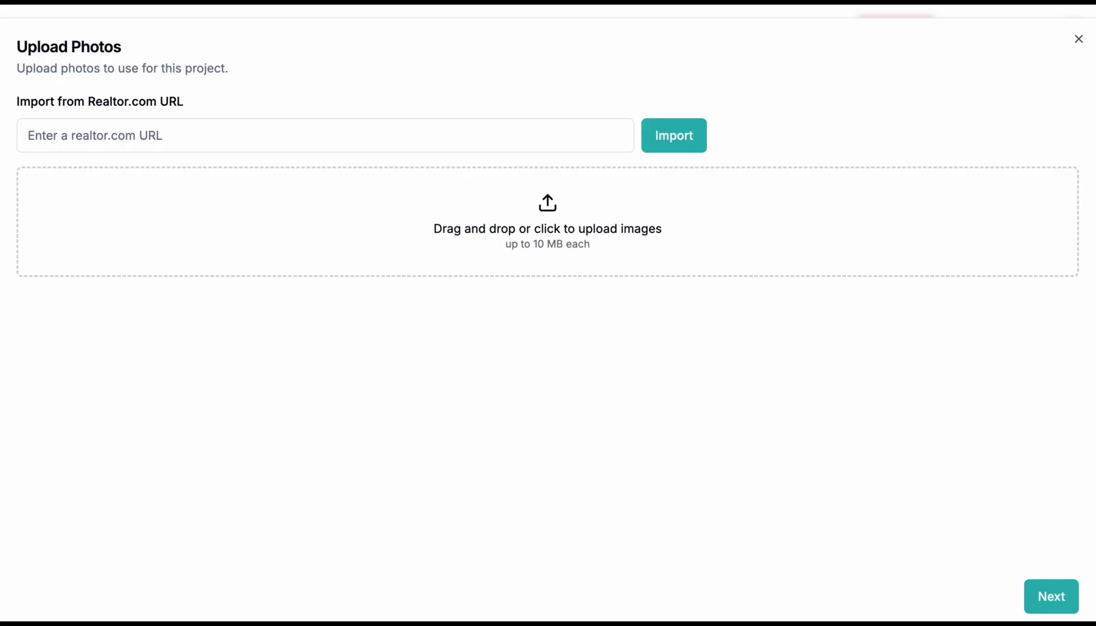
Upload five house photos for the new project and continue to image selection
{"action": "left_click_drag", "start_coordinate": [1095, 301], "coordinate": [835, 241]}
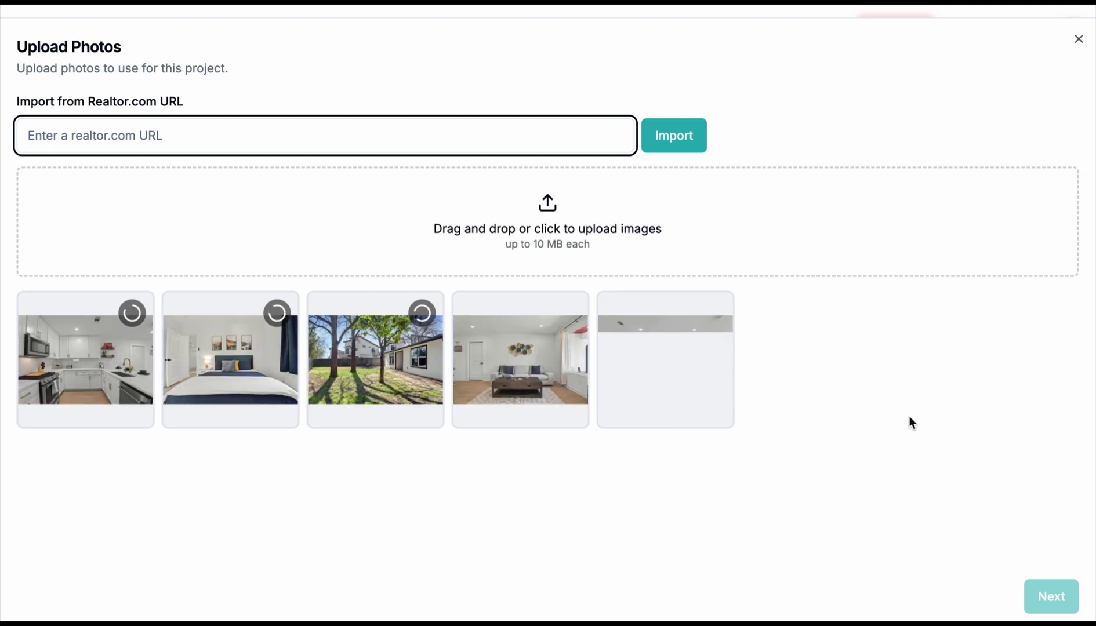
{"action": "left_click", "coordinate": [1046, 600]}
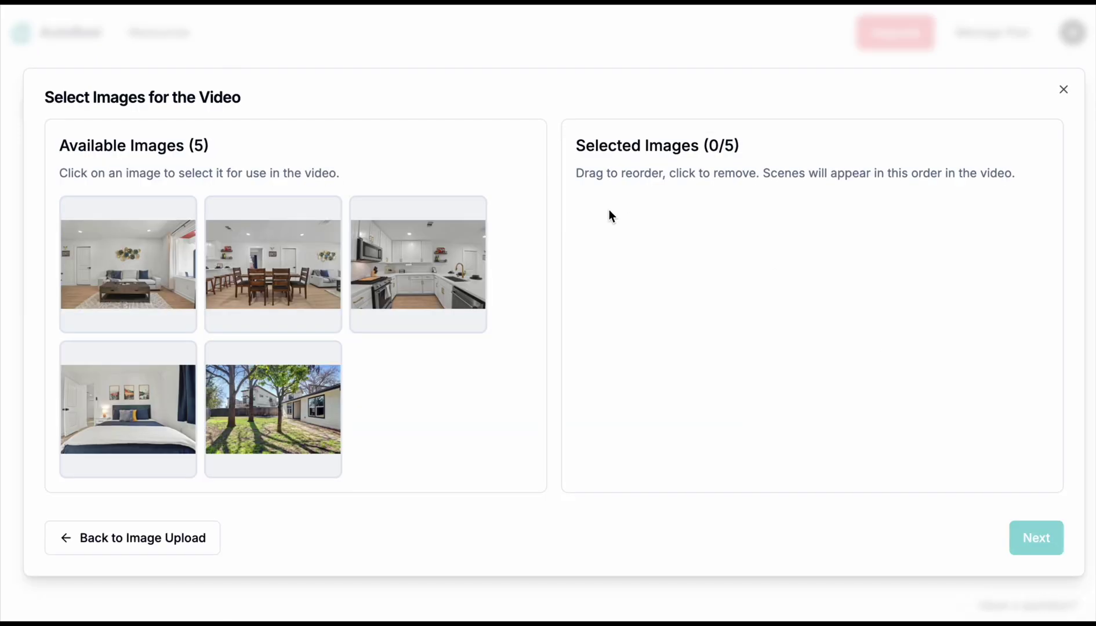
Start a Tillery video with living room, dining, kitchen, bedroom and backyard photos in order
{"action": "left_click", "coordinate": [1060, 89]}
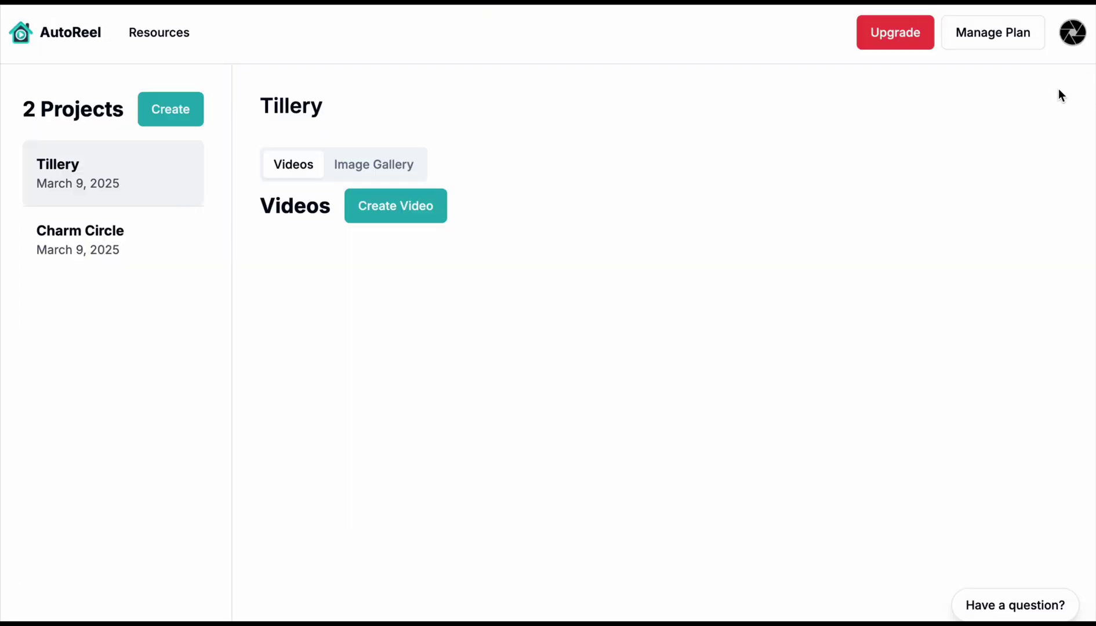
{"action": "left_click", "coordinate": [392, 204]}
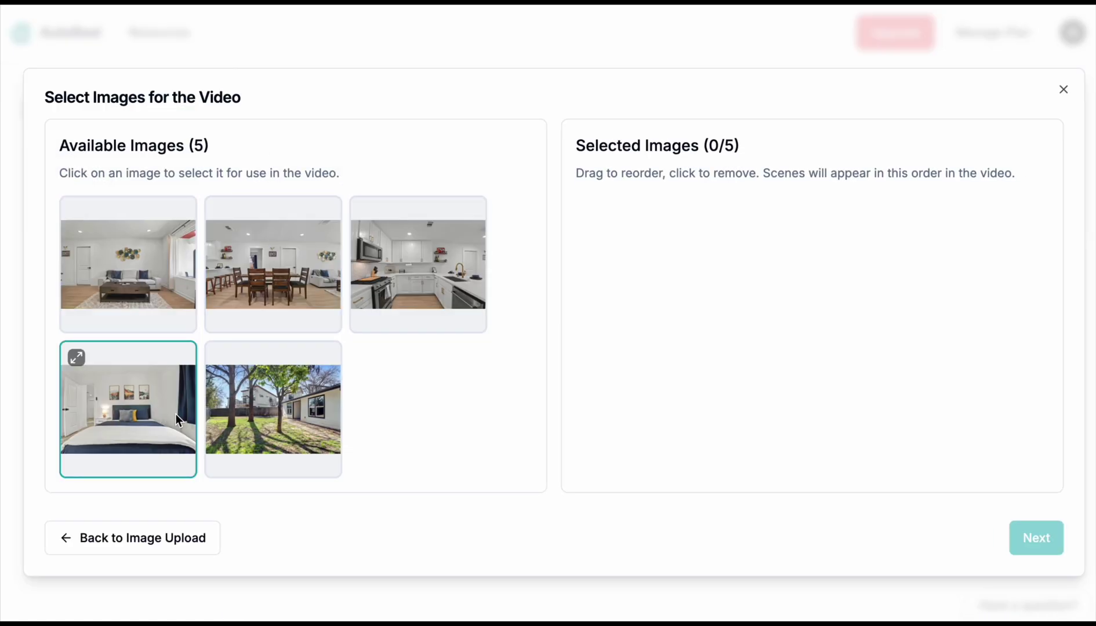
{"action": "left_click", "coordinate": [143, 285]}
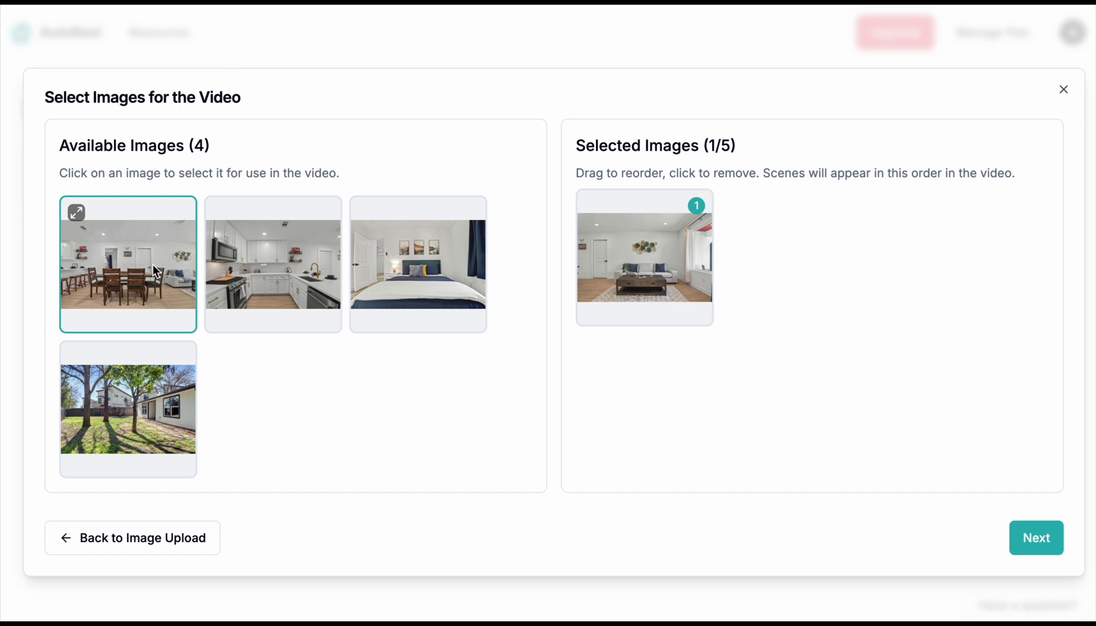
{"action": "left_click", "coordinate": [153, 265]}
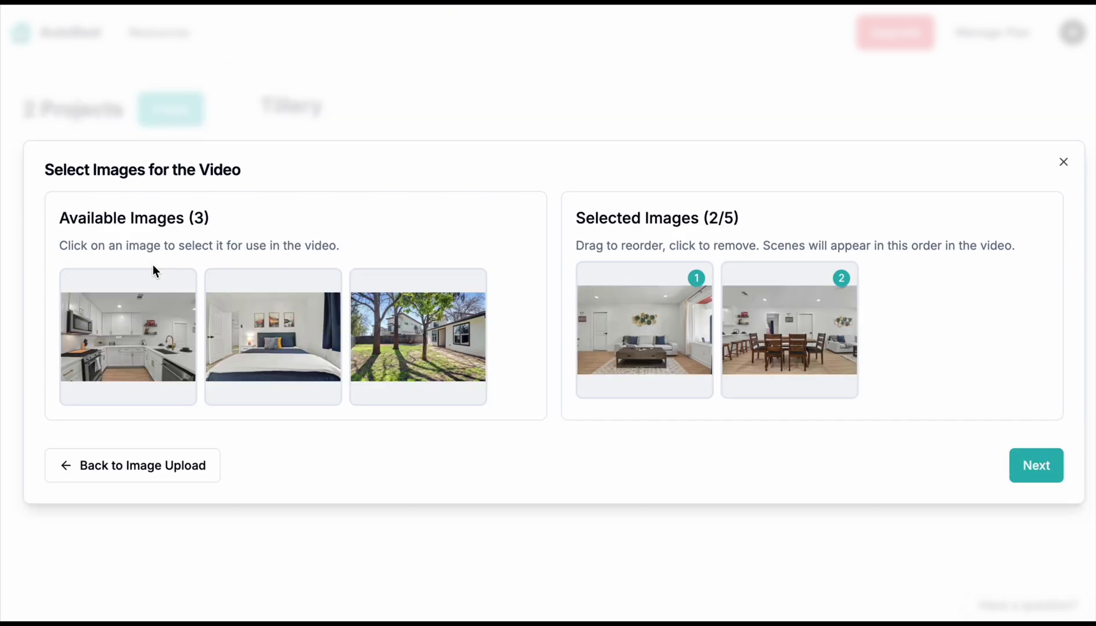
{"action": "left_click", "coordinate": [172, 351]}
{"action": "left_click", "coordinate": [168, 329]}
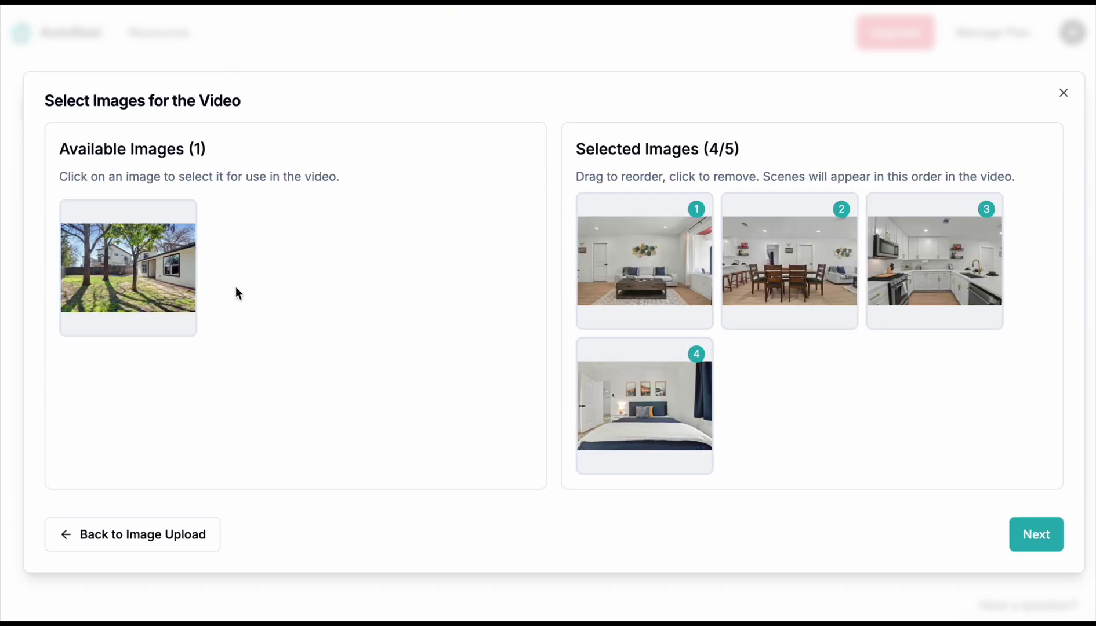
{"action": "left_click", "coordinate": [120, 271]}
Choose Summer Nights as background music and set photos one and two to Push In and Push Out
{"action": "left_click", "coordinate": [1030, 534]}
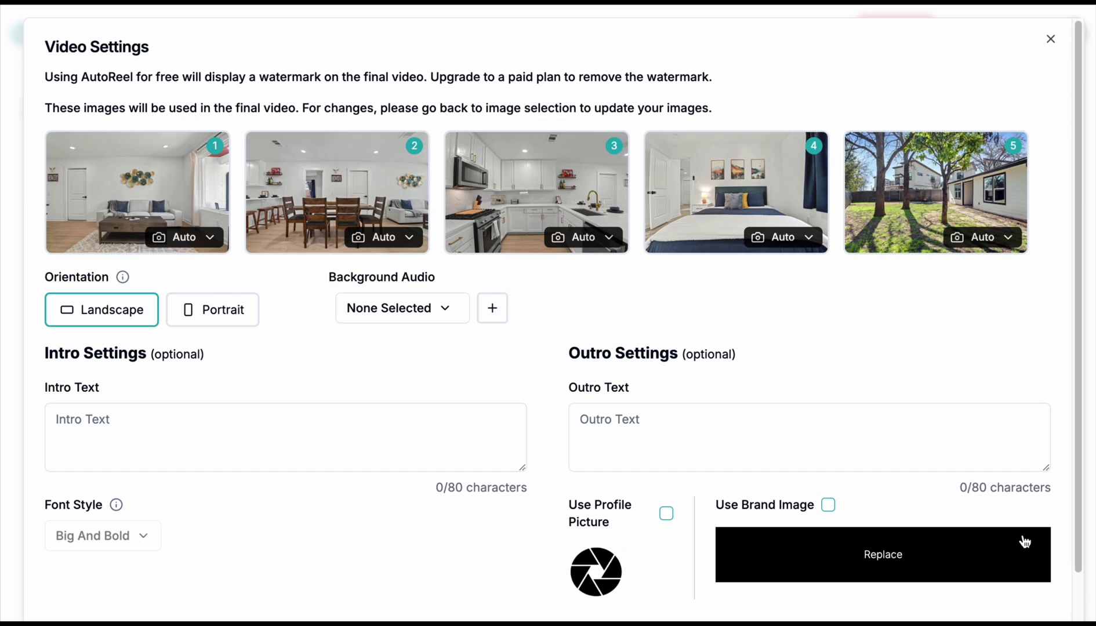
{"action": "left_click", "coordinate": [377, 310]}
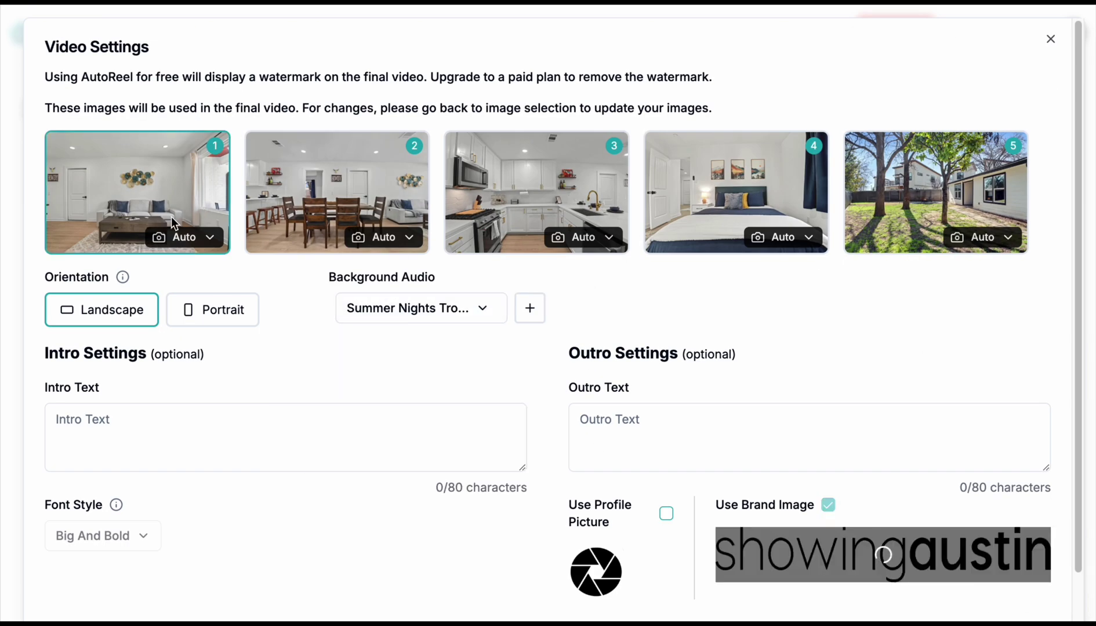
{"action": "left_click", "coordinate": [181, 236]}
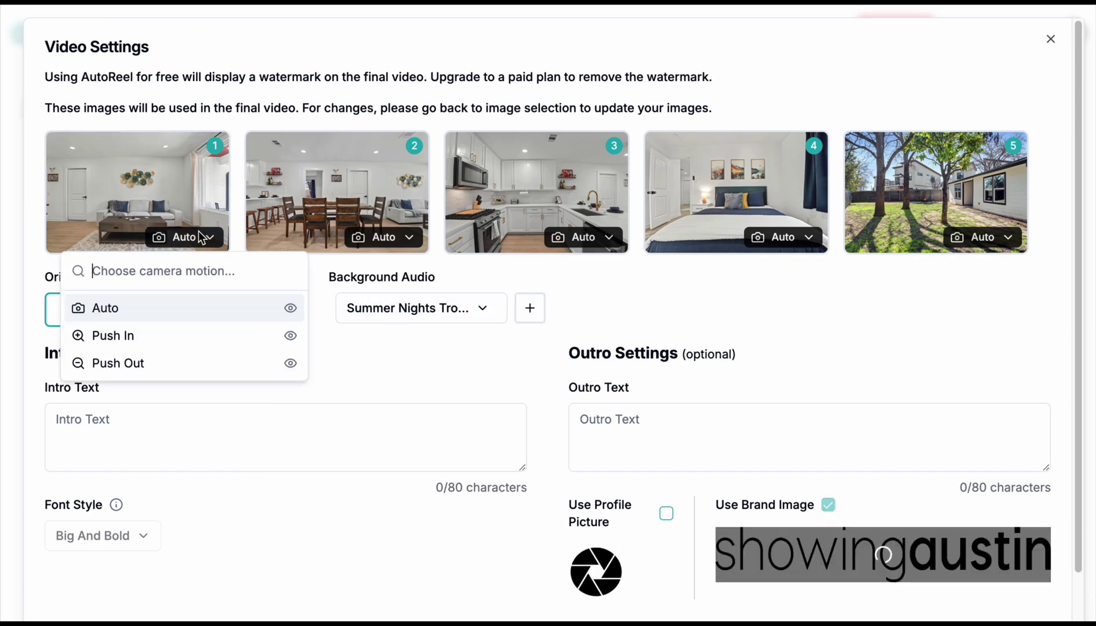
{"action": "left_click", "coordinate": [173, 338]}
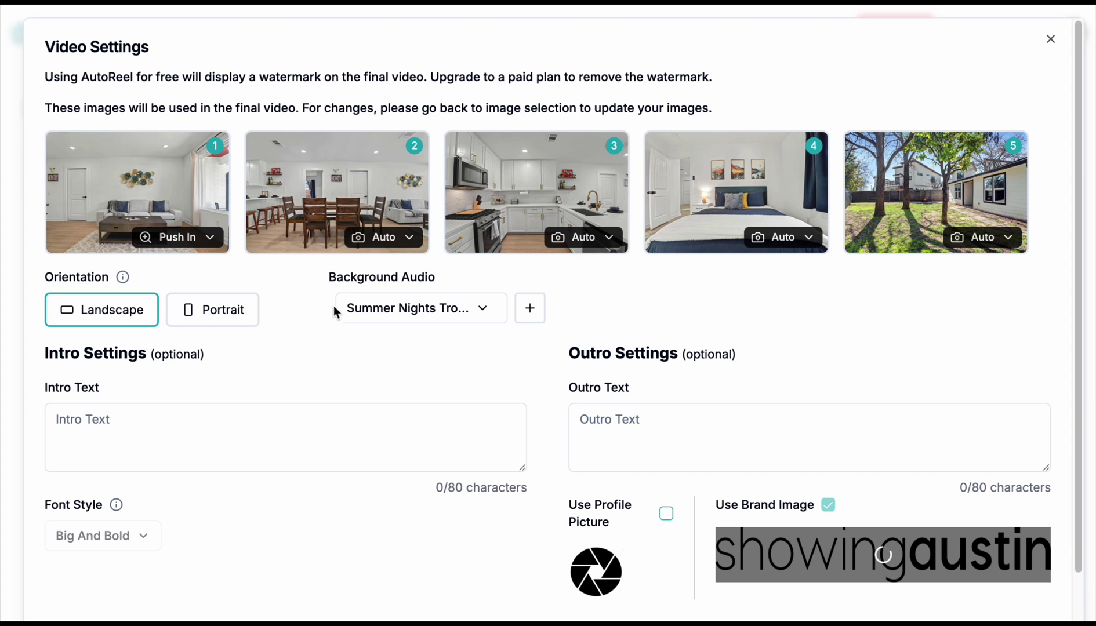
{"action": "left_click", "coordinate": [381, 240]}
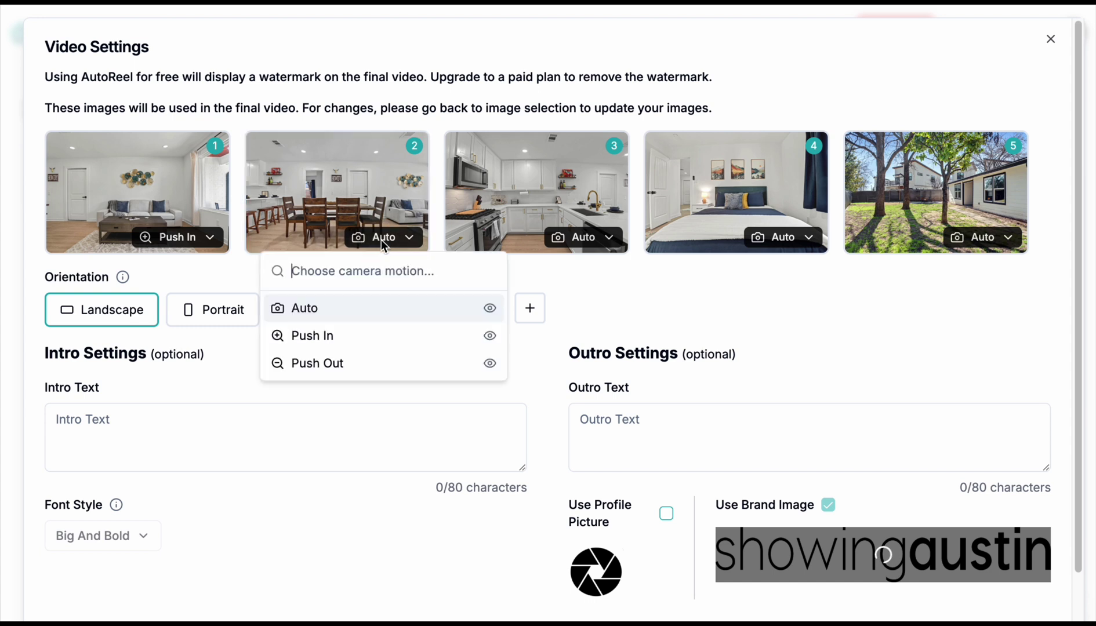
{"action": "left_click", "coordinate": [371, 364]}
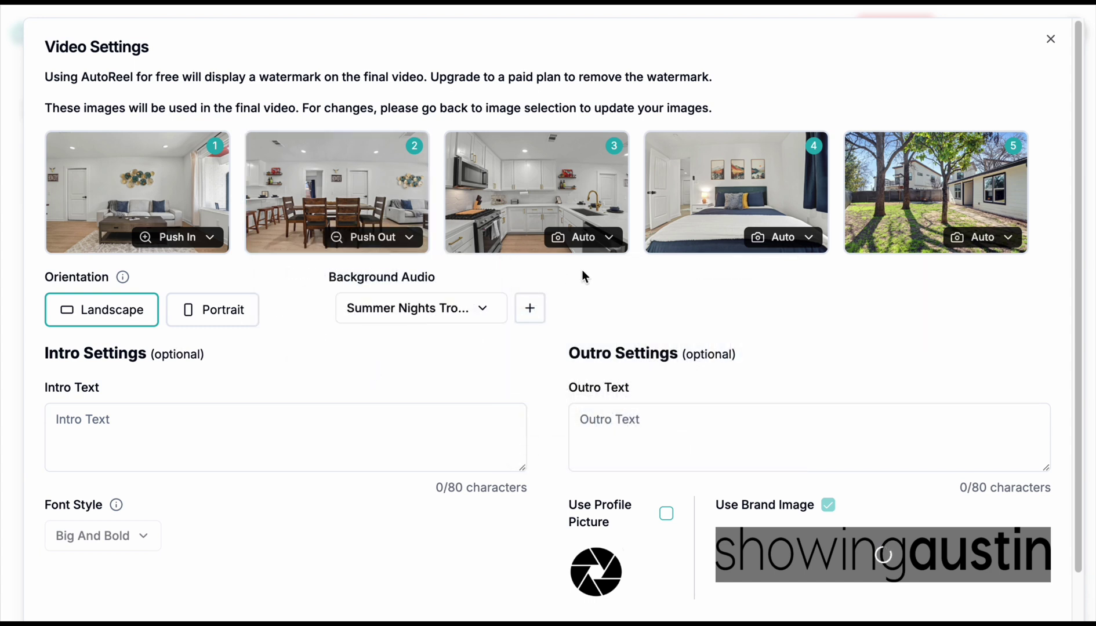
Set photos three to five to Push In, Push Out and Push In, then create the Tillery video
{"action": "left_click", "coordinate": [586, 239]}
{"action": "left_click", "coordinate": [566, 337]}
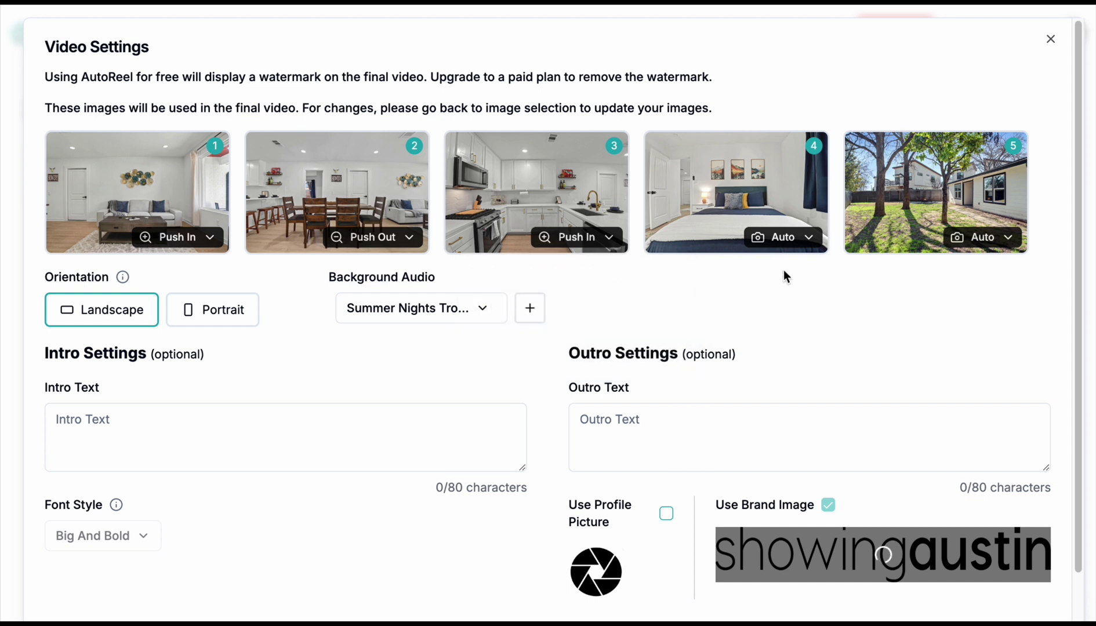
{"action": "left_click", "coordinate": [779, 238]}
{"action": "left_click", "coordinate": [777, 363]}
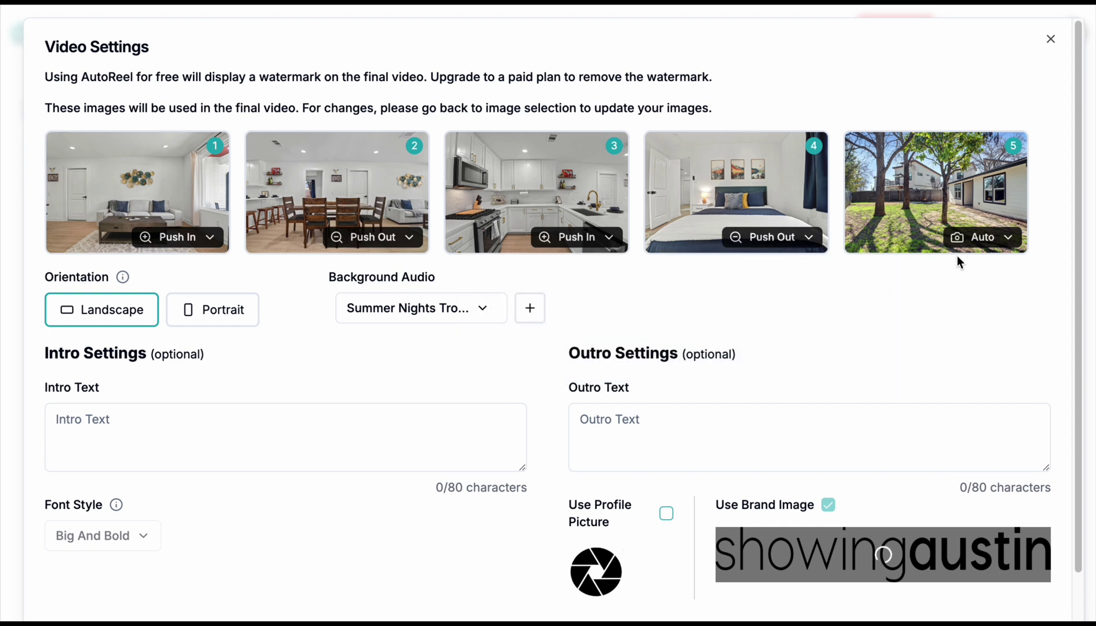
{"action": "left_click", "coordinate": [976, 237]}
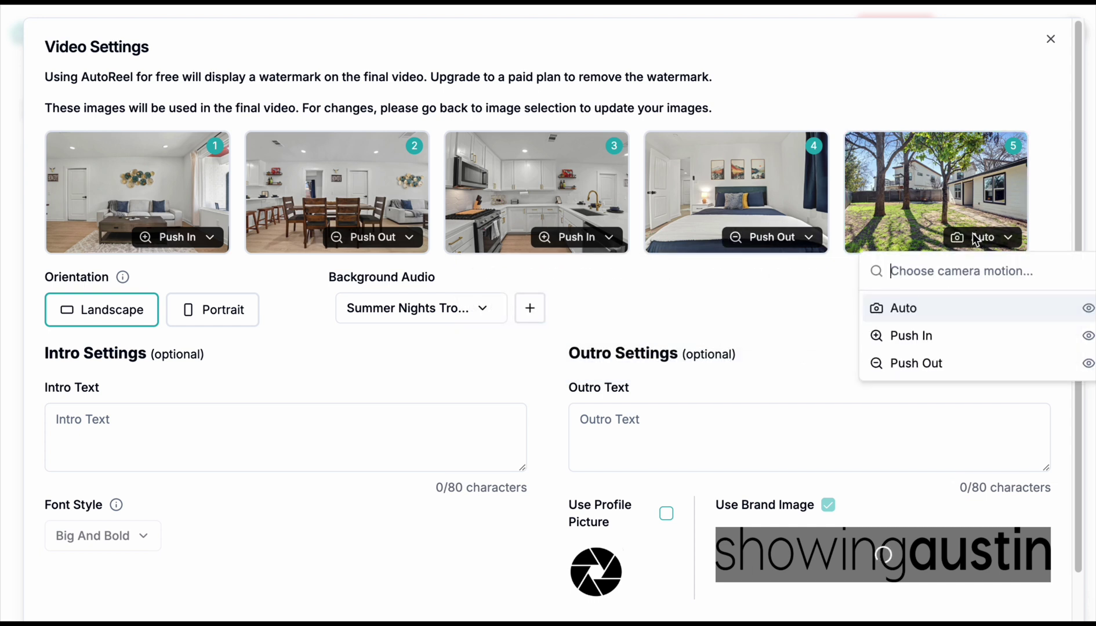
{"action": "left_click", "coordinate": [972, 342]}
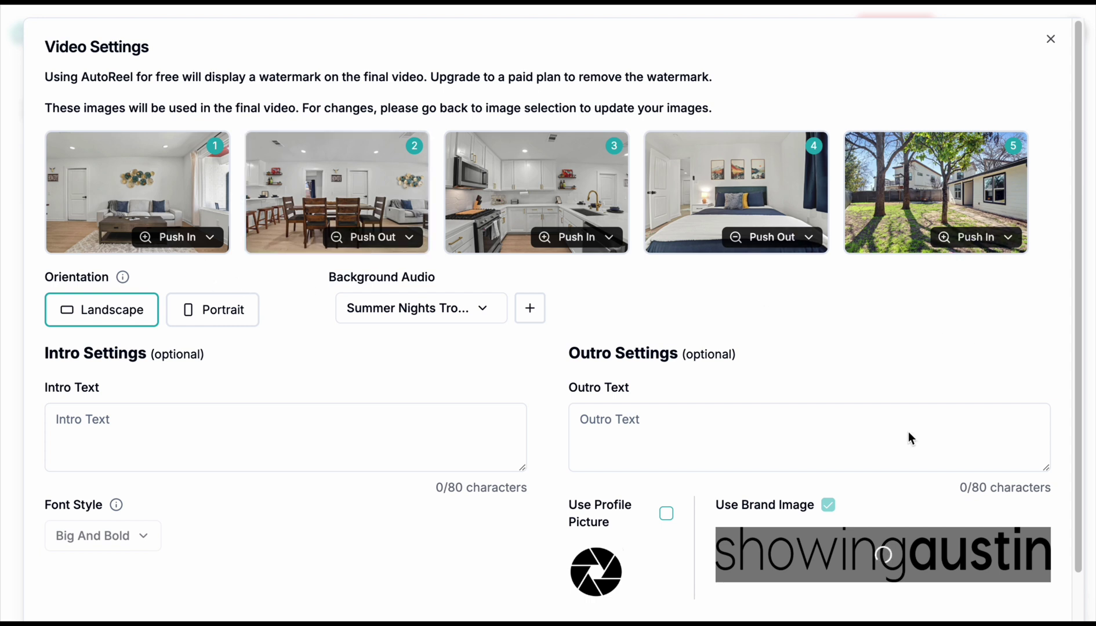
{"action": "scroll", "coordinate": [908, 431], "scroll_direction": "down", "scroll_amount": 1}
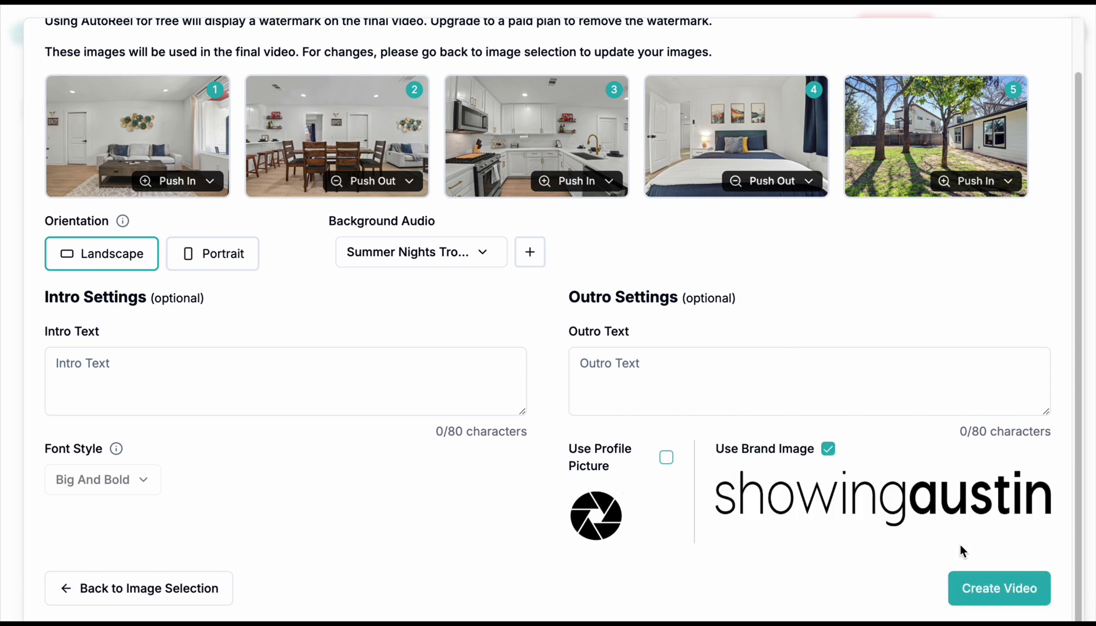
{"action": "left_click", "coordinate": [969, 587]}
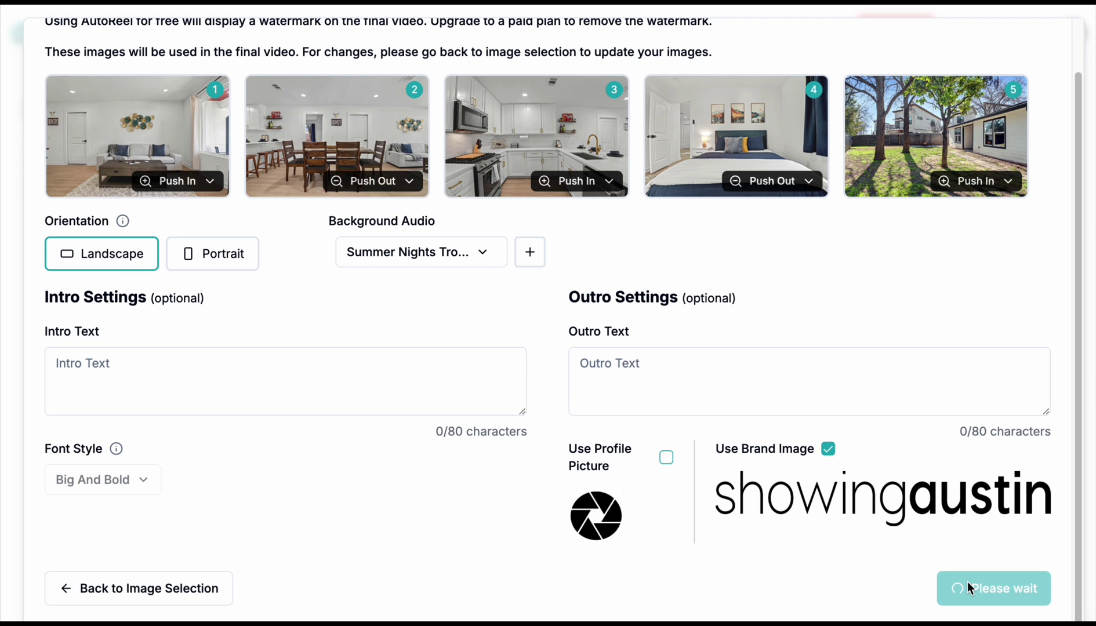